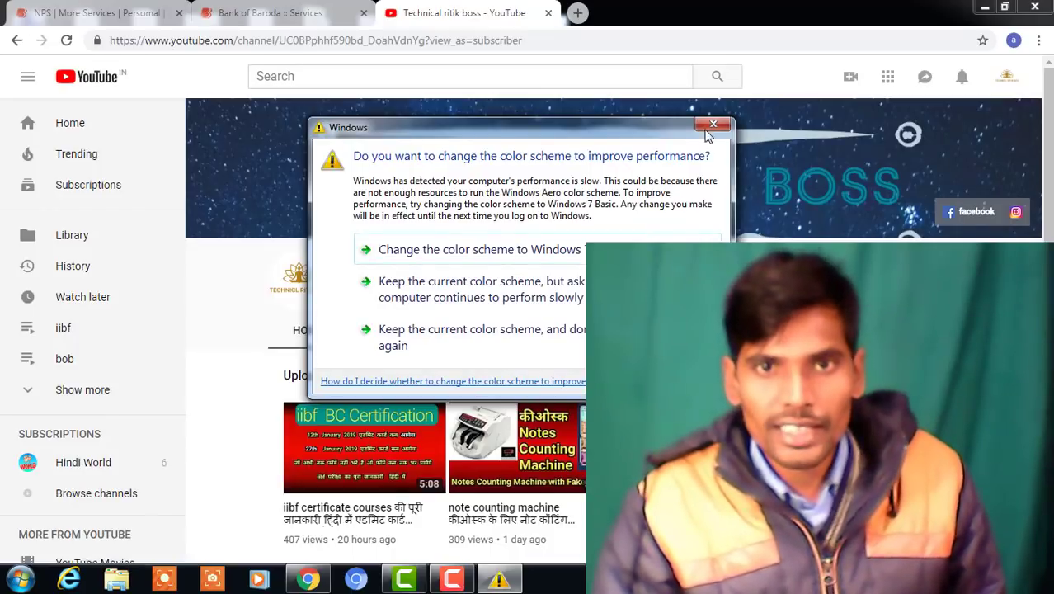
Dismiss the Windows colour-scheme warning and switch to the Bank of Baroda NPS tab
{"action": "left_click", "coordinate": [713, 125]}
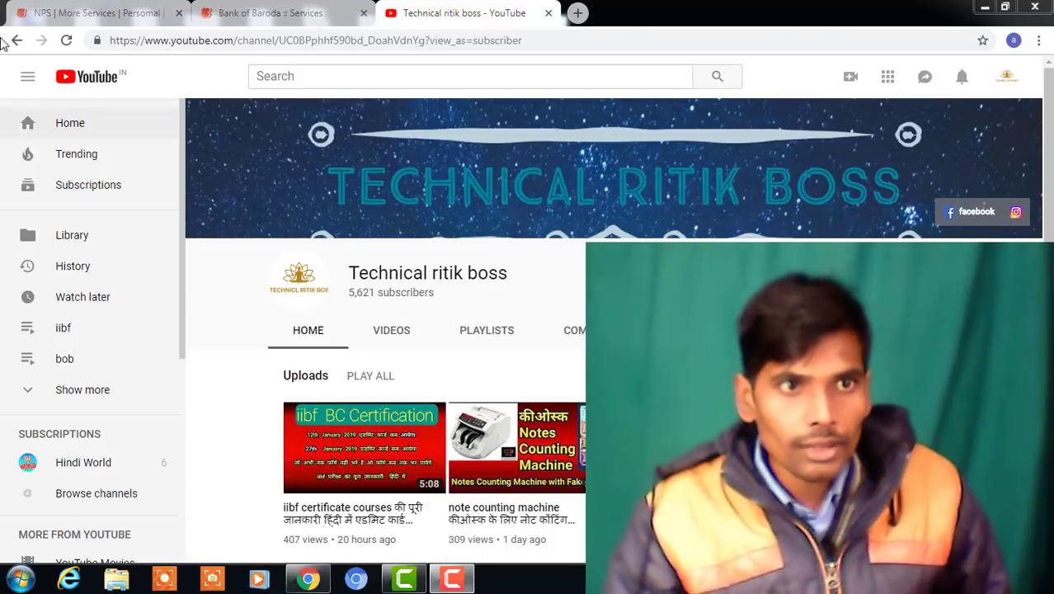
{"action": "left_click", "coordinate": [95, 12]}
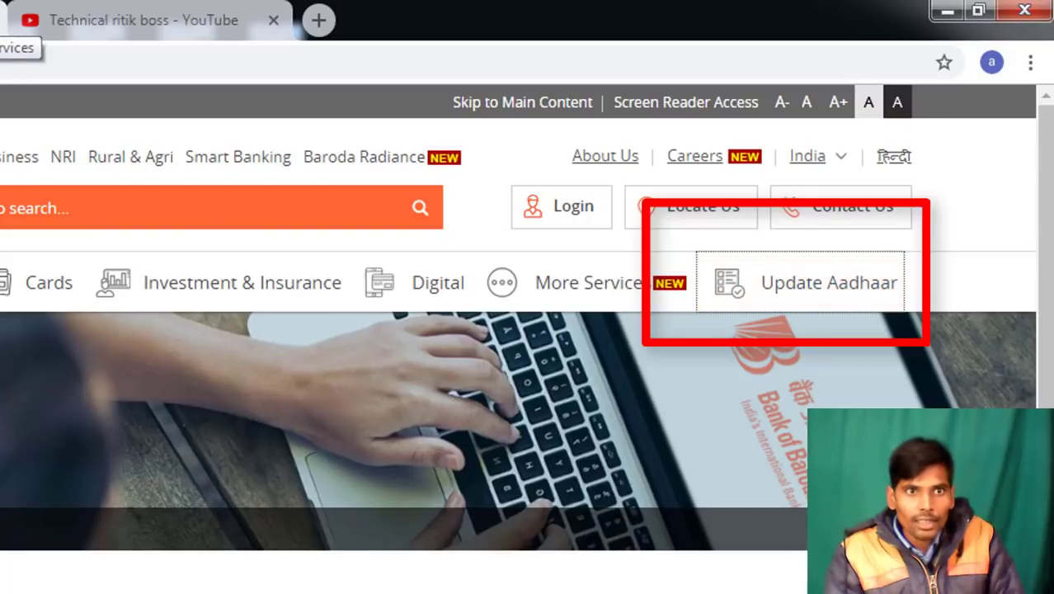
Open the Update Aadhaar page from the Bank of Baroda top navigation
{"action": "left_click", "coordinate": [812, 294]}
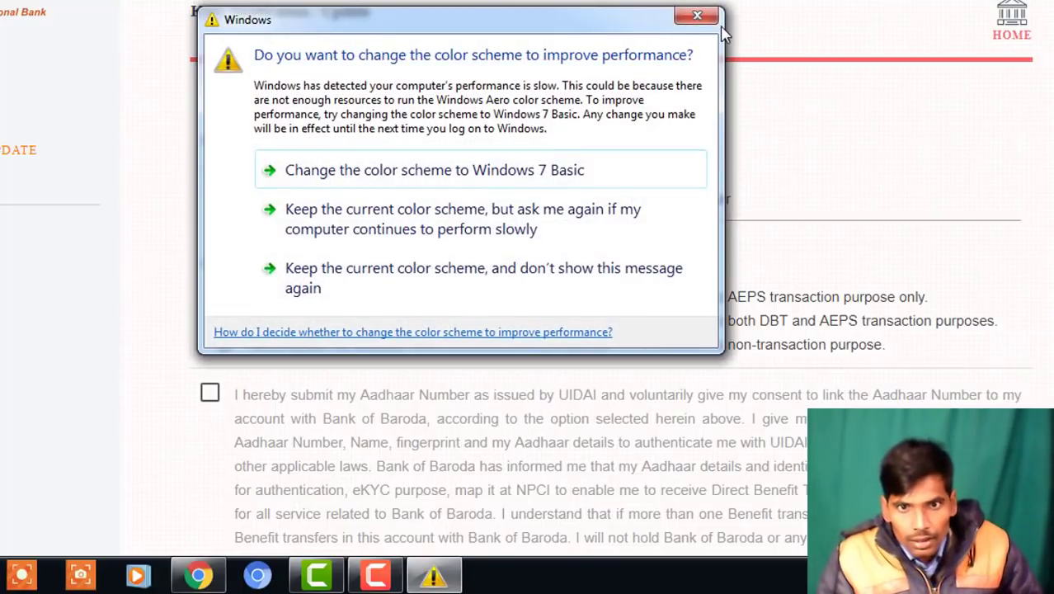
Dismiss the Windows colour-scheme warning covering the Aadhaar update form
{"action": "left_click", "coordinate": [705, 17]}
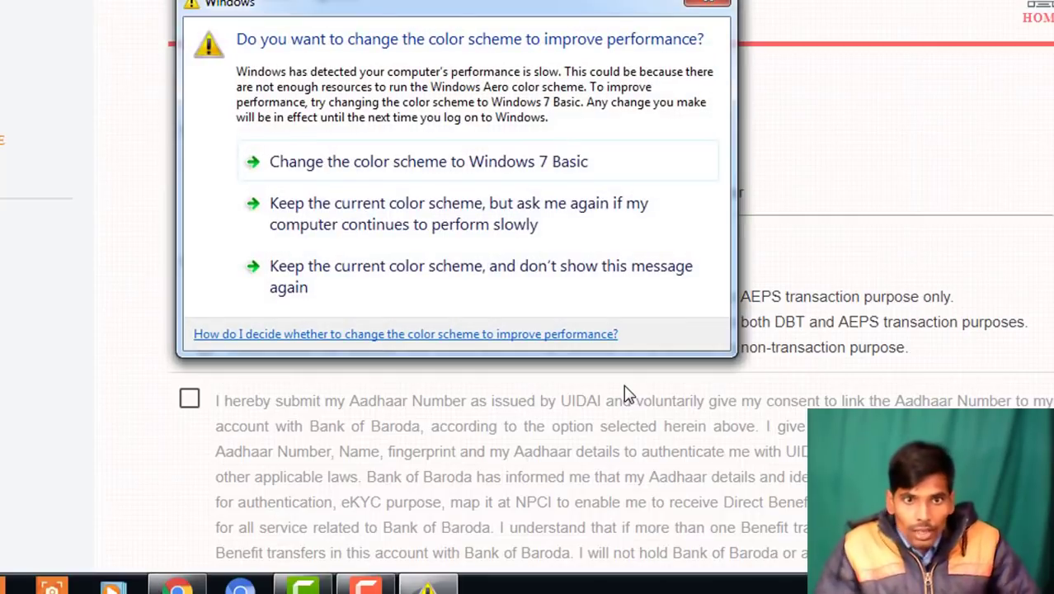
{"action": "left_click", "coordinate": [706, 15]}
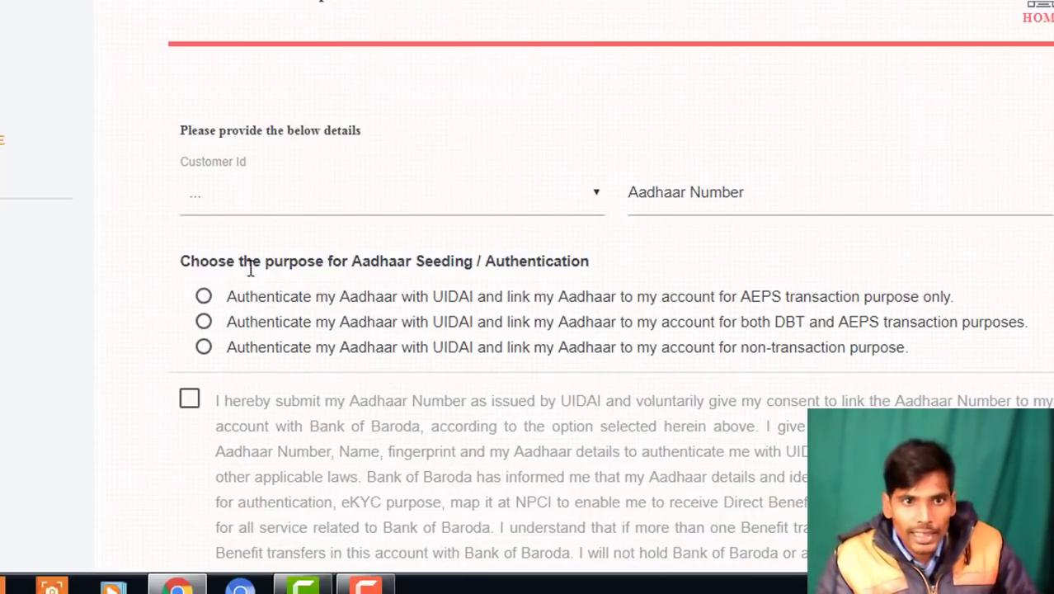
{"action": "scroll", "coordinate": [207, 228], "scroll_direction": "up", "scroll_amount": 1}
Open the KYC Verification / Update form and acknowledge the Attention notice
{"action": "left_click", "coordinate": [209, 225]}
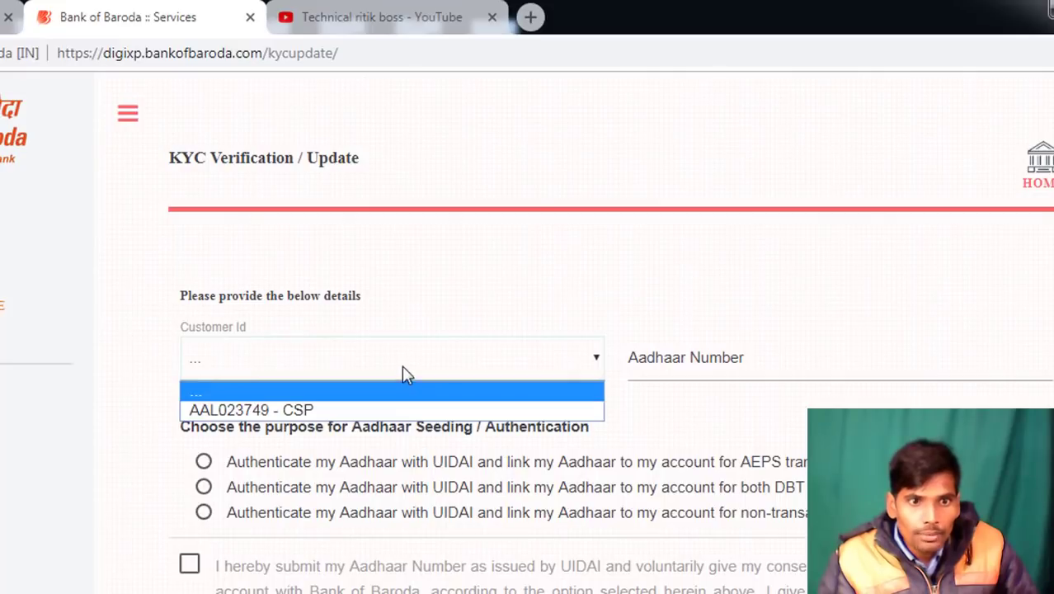
{"action": "left_click", "coordinate": [588, 231]}
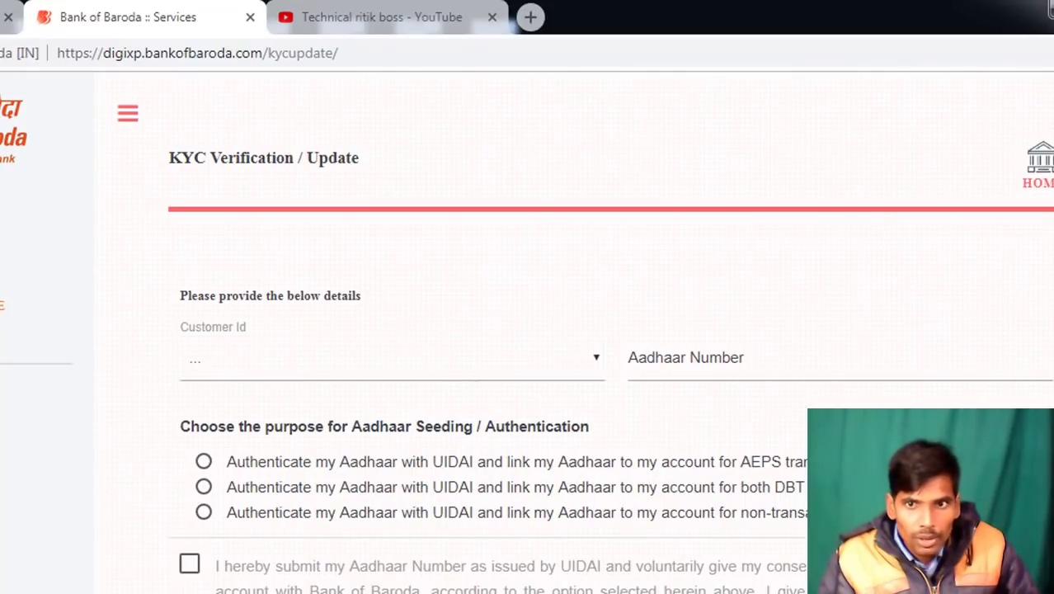
{"action": "left_click", "coordinate": [1043, 178]}
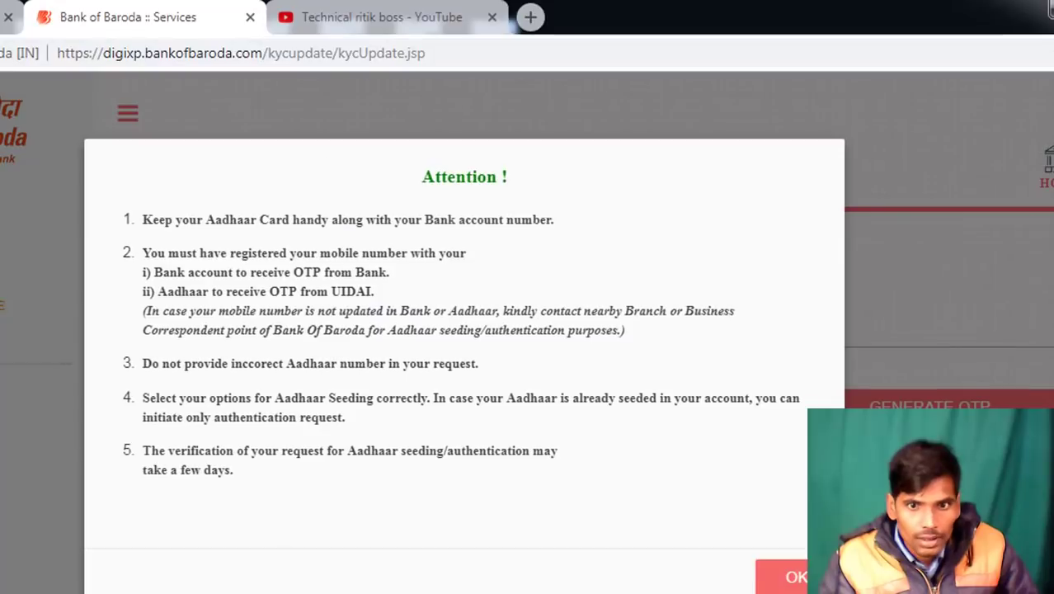
{"action": "left_click", "coordinate": [788, 577]}
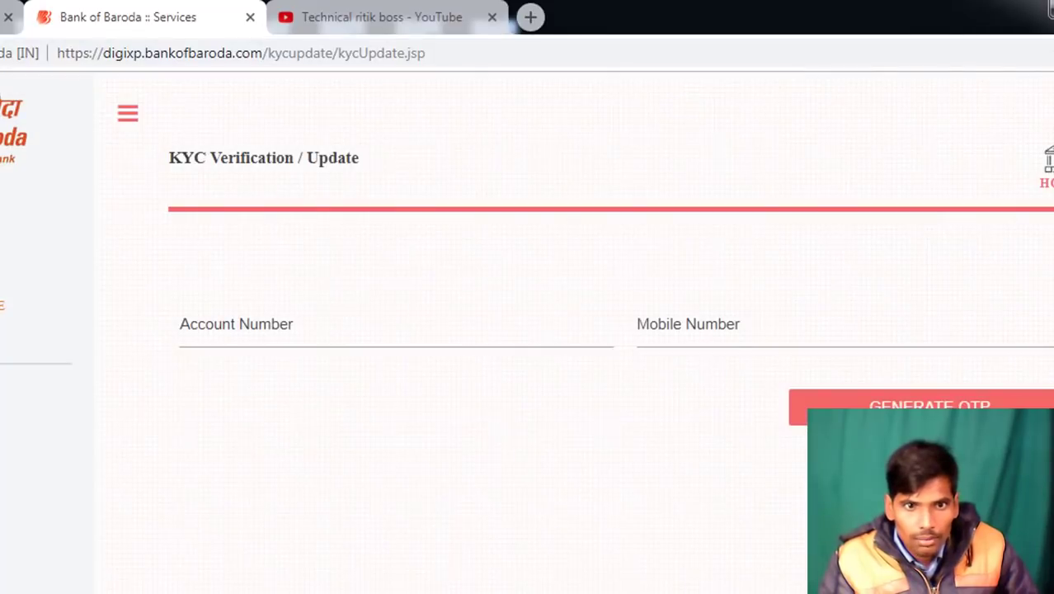
Enter the account number and mobile number, then request an OTP
{"action": "left_click", "coordinate": [284, 328]}
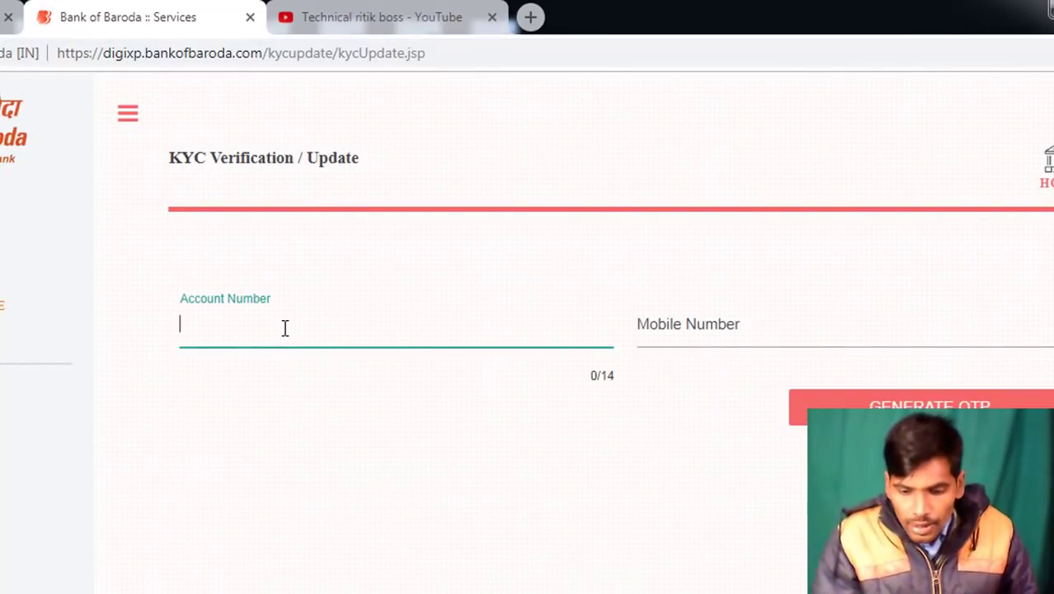
{"action": "key", "text": "BackSpace"}
{"action": "key", "text": "BackSpace"}
{"action": "key", "text": "BackSpace"}
{"action": "key", "text": "BackSpace"}
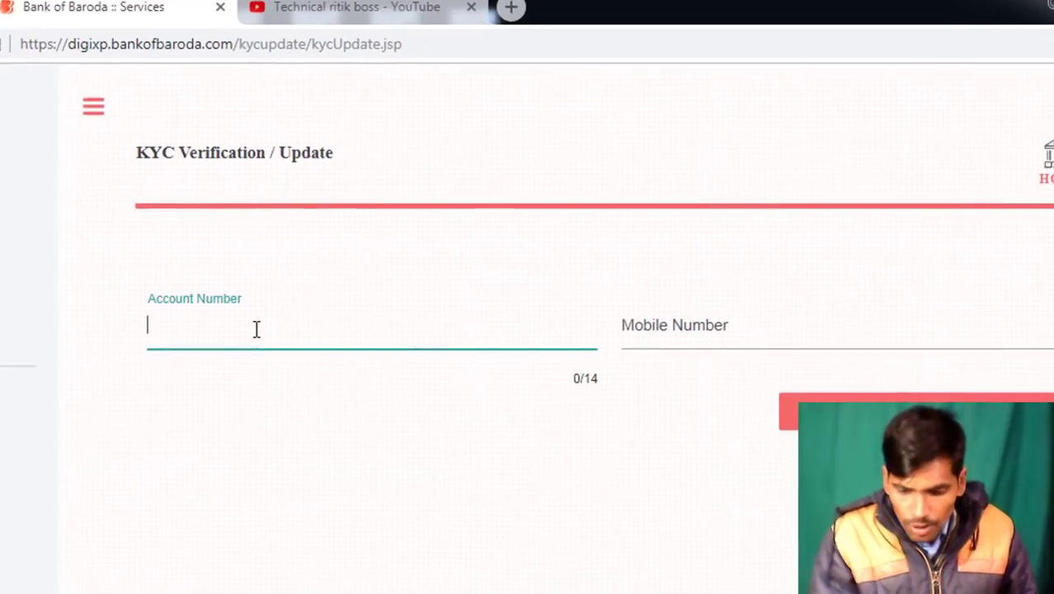
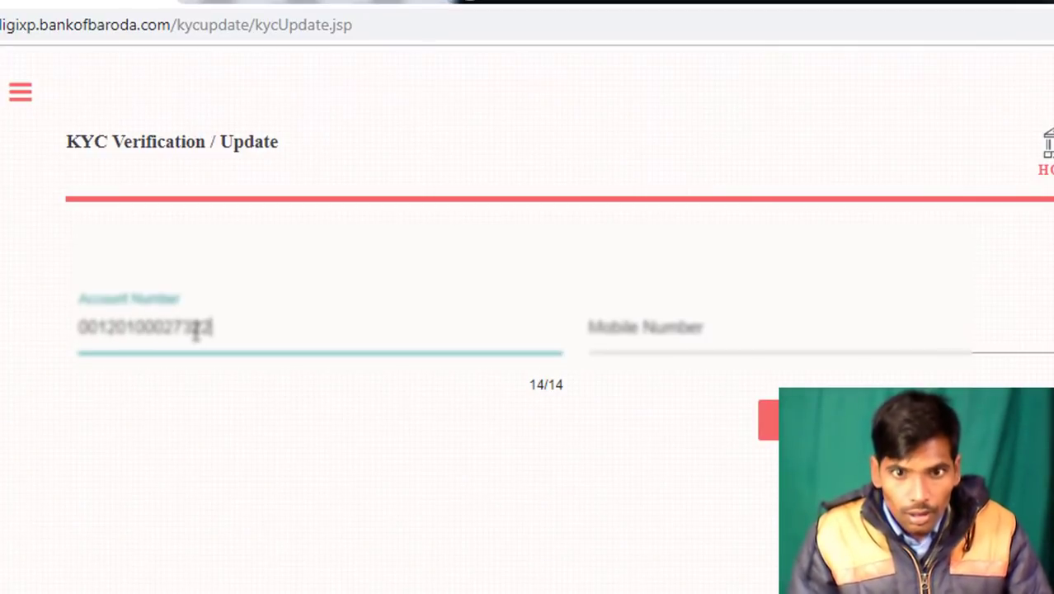
{"action": "key", "text": "Tab"}
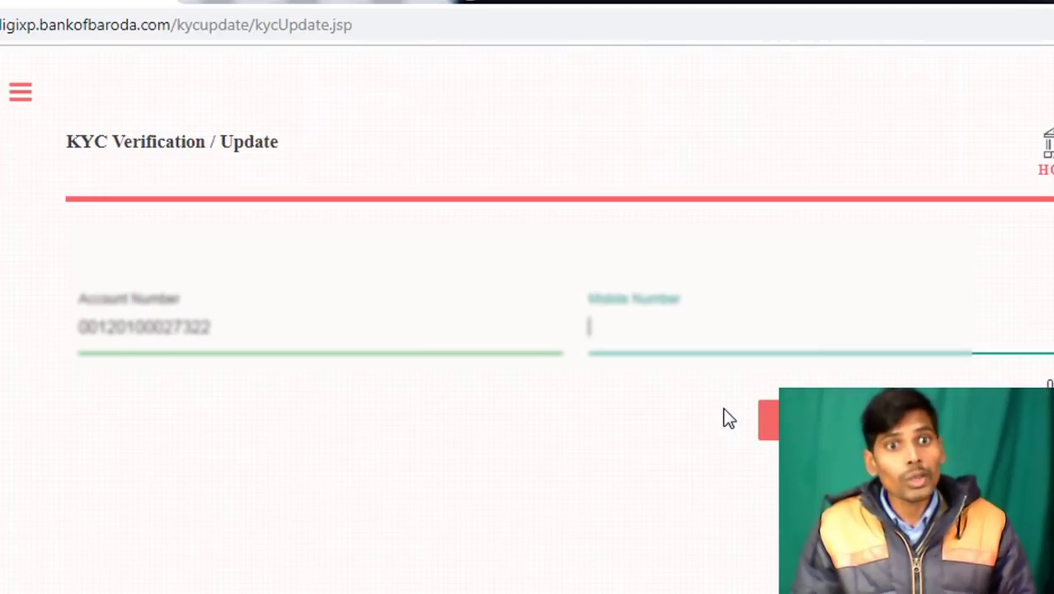
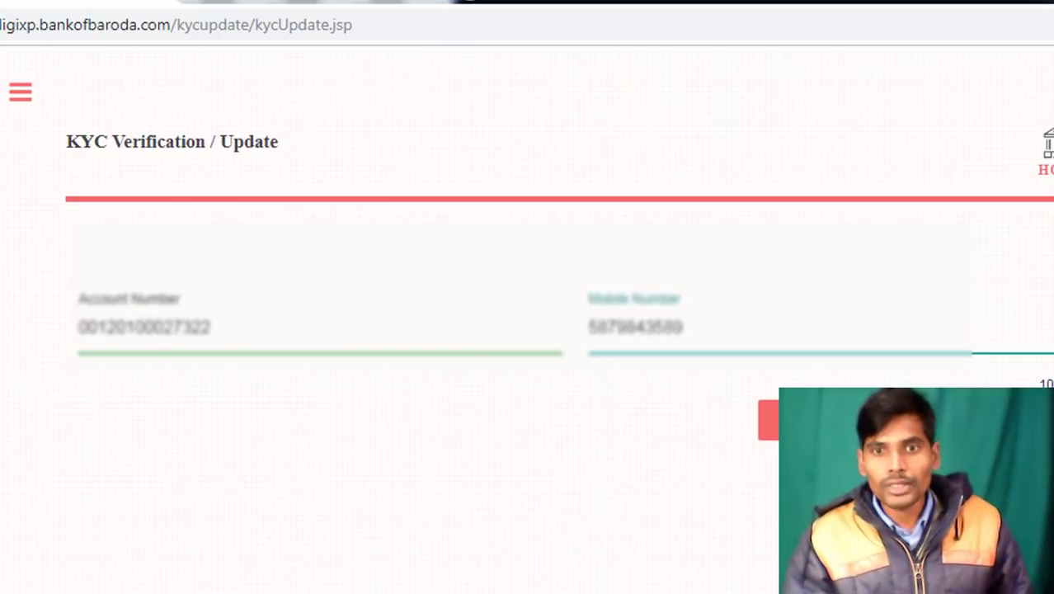
{"action": "left_click", "coordinate": [768, 420]}
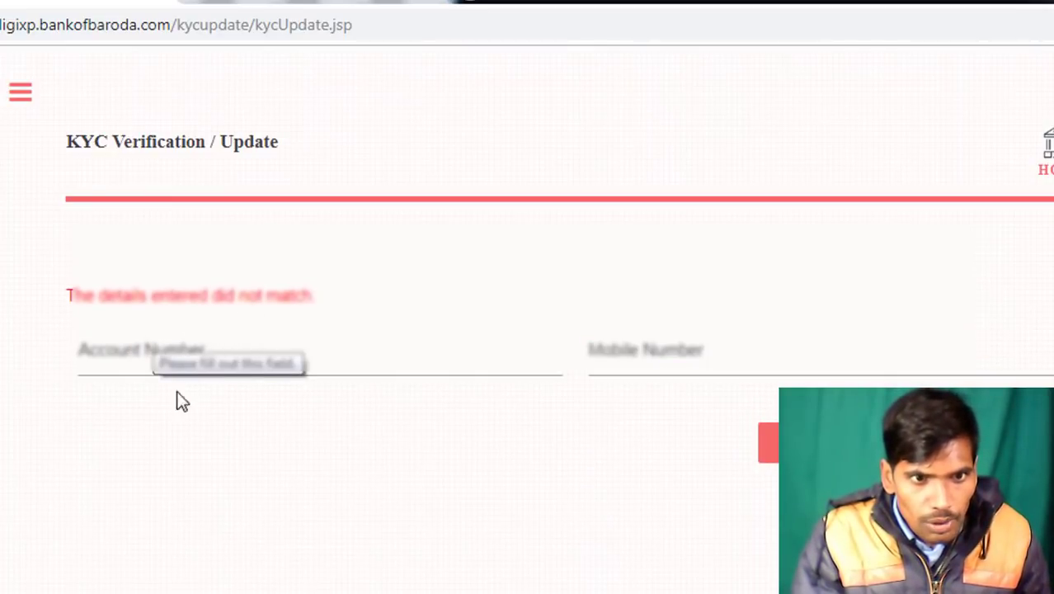
Re-enter the account number and correct registered mobile number, then resubmit for the OTP
{"action": "left_click", "coordinate": [174, 351]}
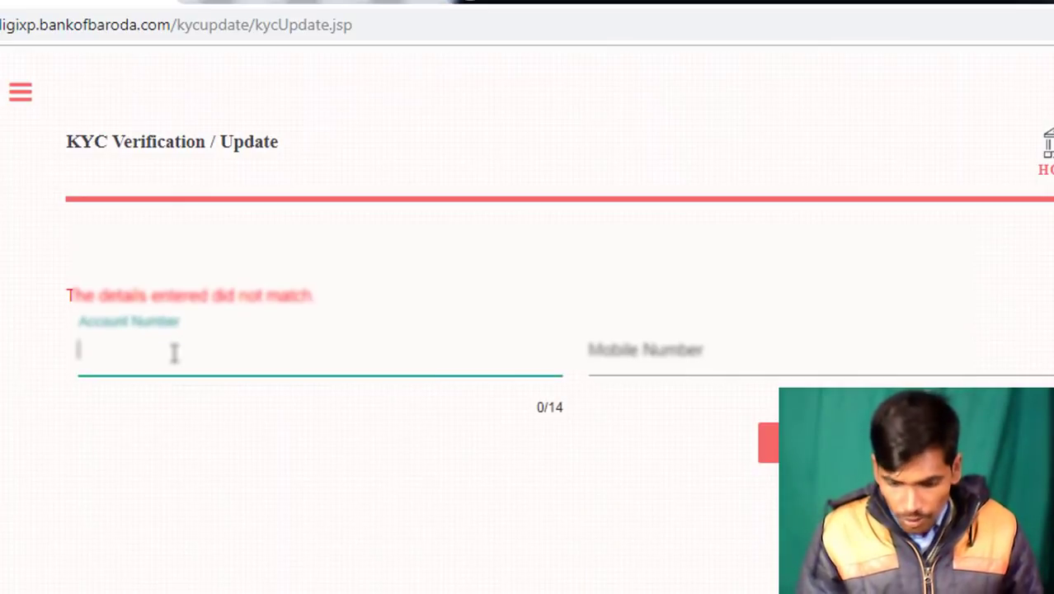
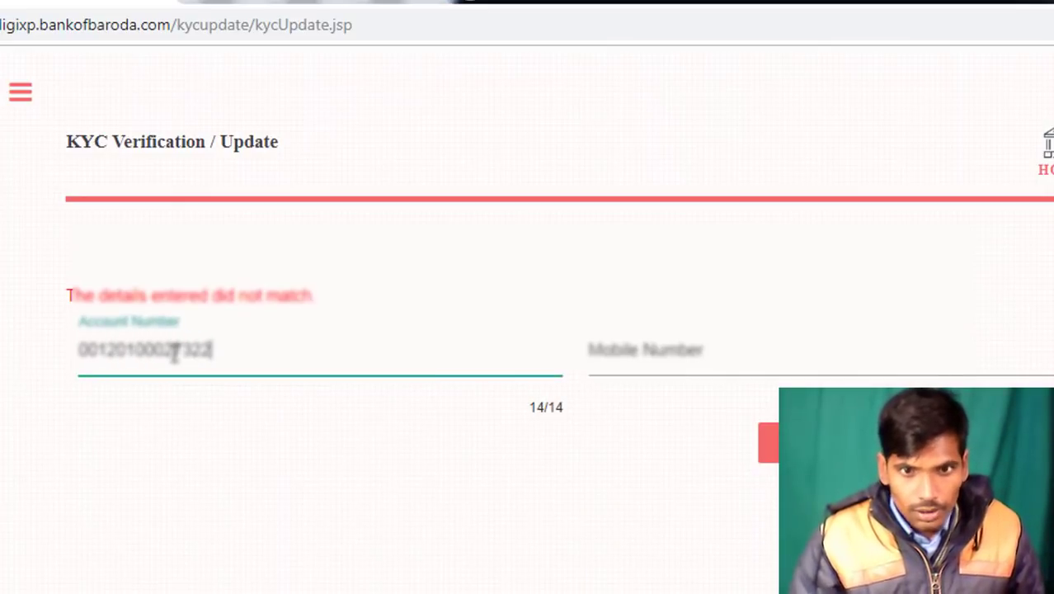
{"action": "left_click", "coordinate": [631, 348]}
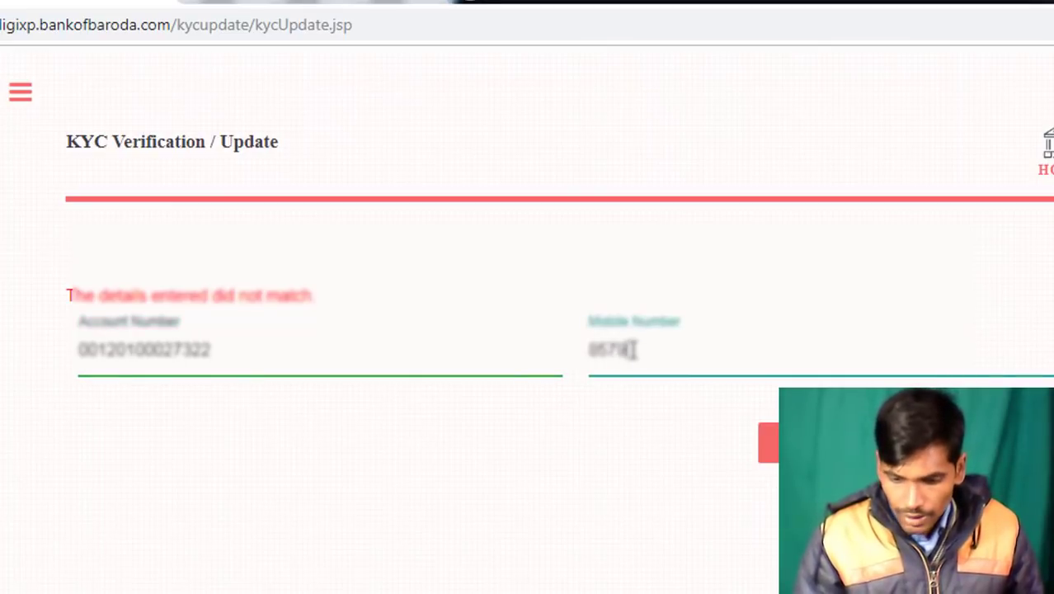
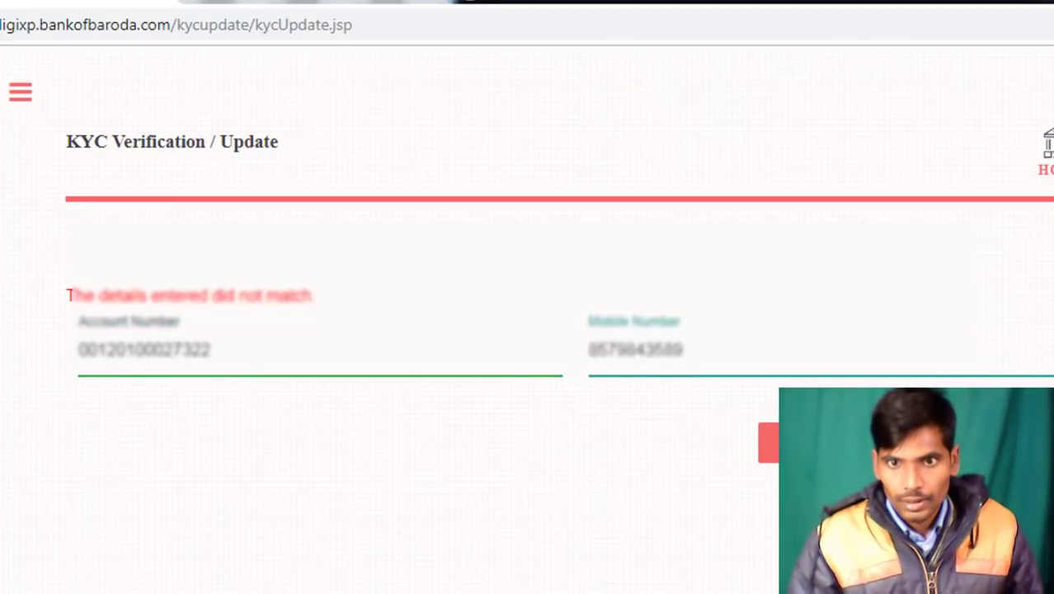
{"action": "left_click", "coordinate": [767, 441]}
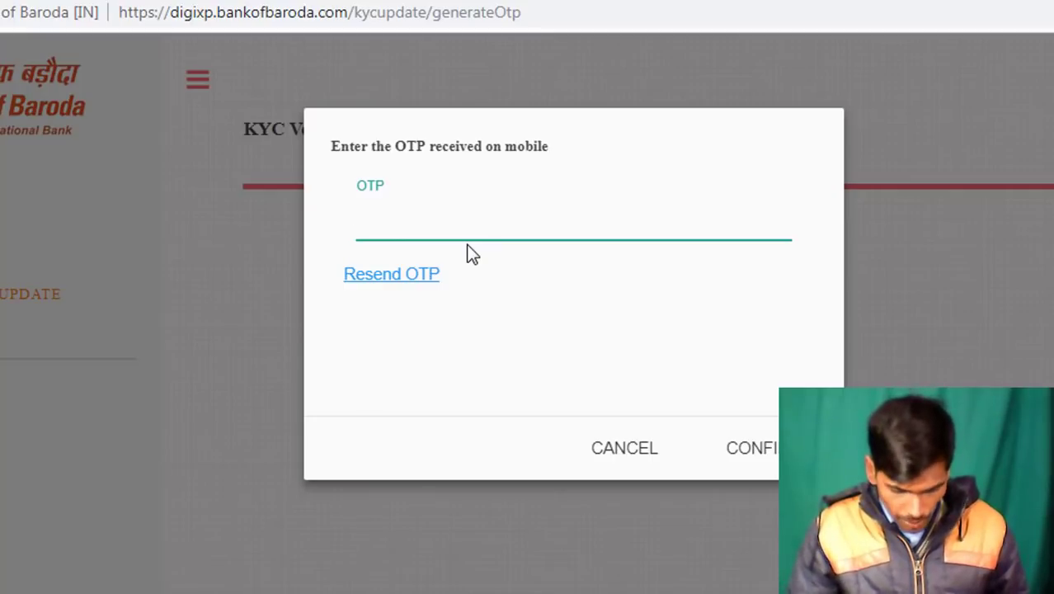
Enter the OTP received on mobile, correcting the mistyped entry, and confirm it
{"action": "type", "text": "•••••"}
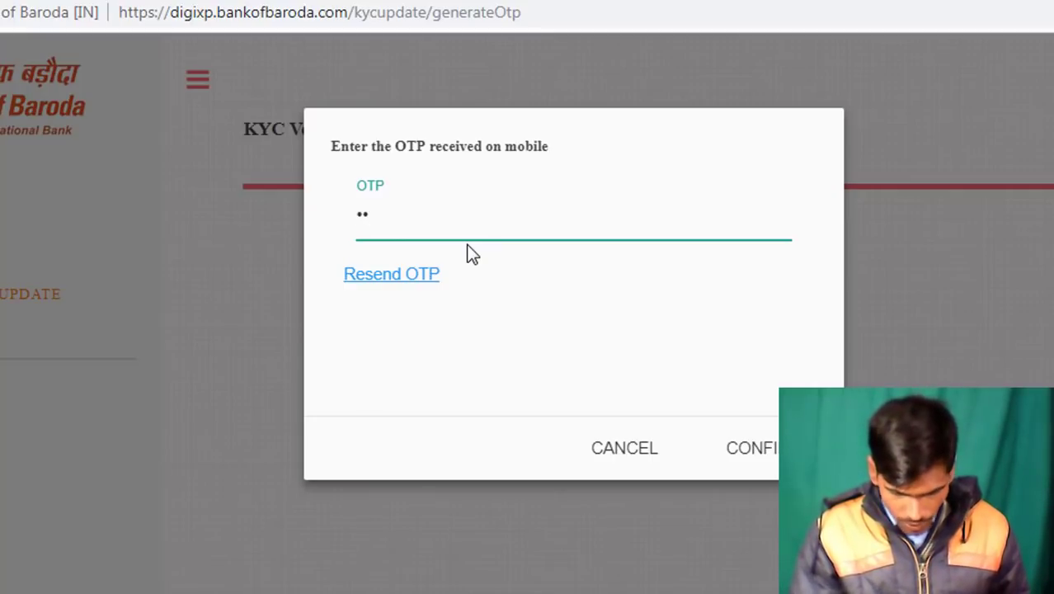
{"action": "type", "text": "•••"}
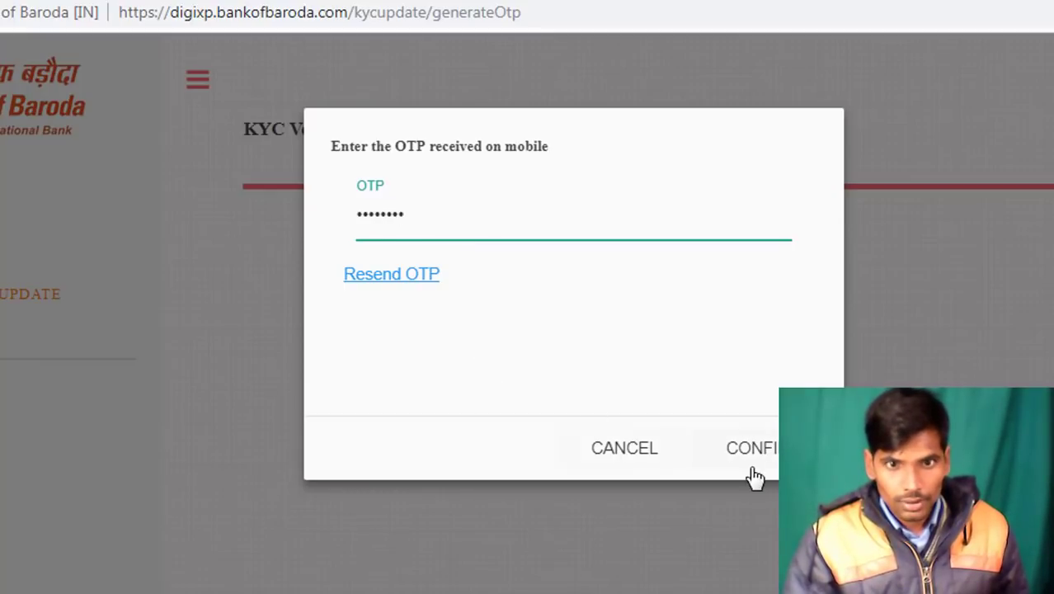
{"action": "key", "text": "BackSpace"}
{"action": "key", "text": "BackSpace"}
{"action": "key", "text": "BackSpace"}
{"action": "key", "text": "BackSpace"}
{"action": "key", "text": "BackSpace"}
{"action": "key", "text": "BackSpace"}
{"action": "key", "text": "BackSpace"}
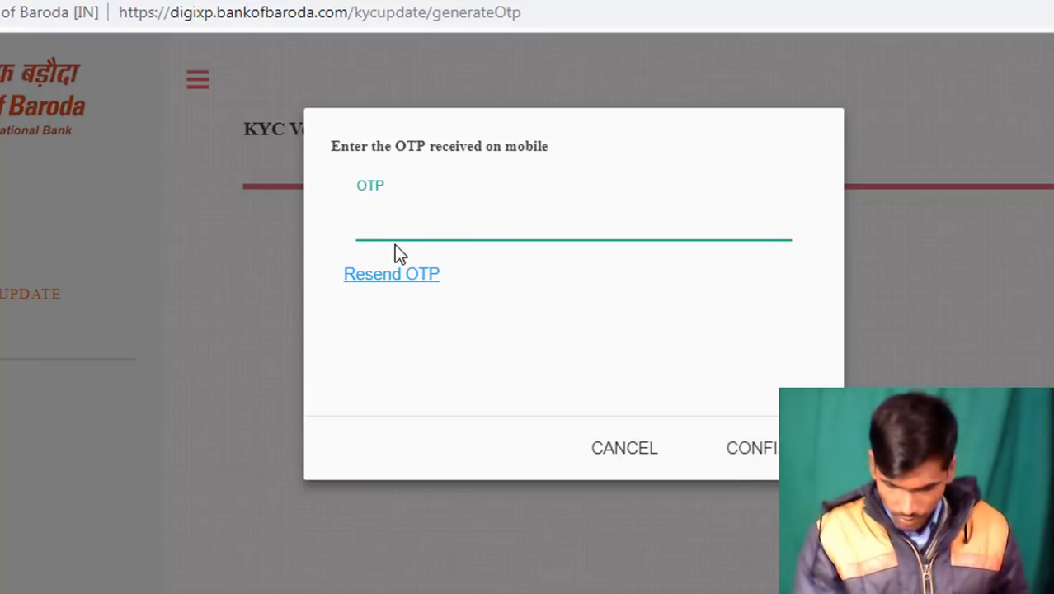
{"action": "type", "text": "•"}
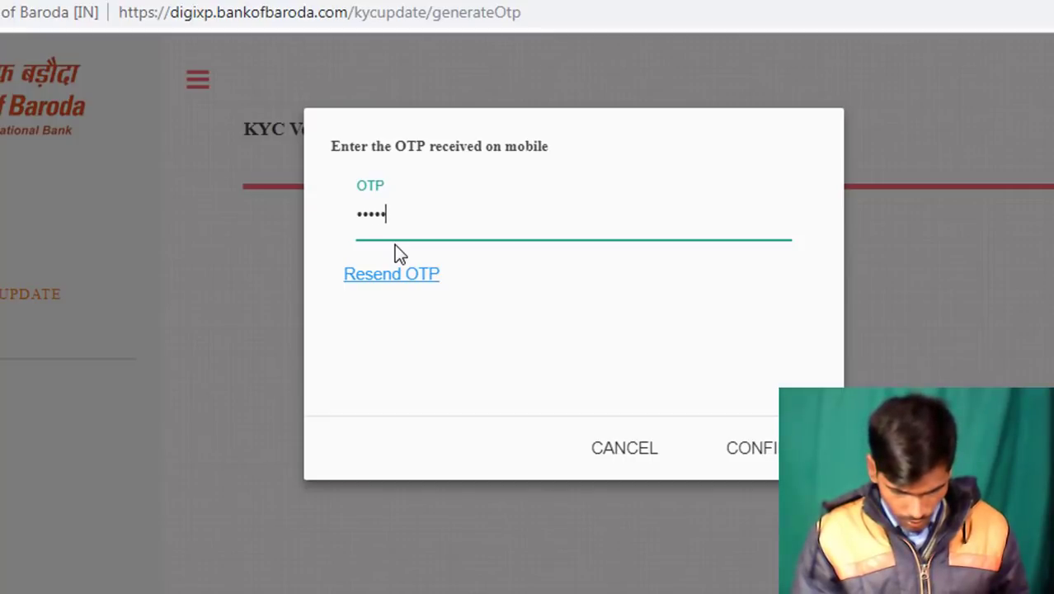
{"action": "type", "text": "•••••••"}
{"action": "left_click", "coordinate": [771, 452]}
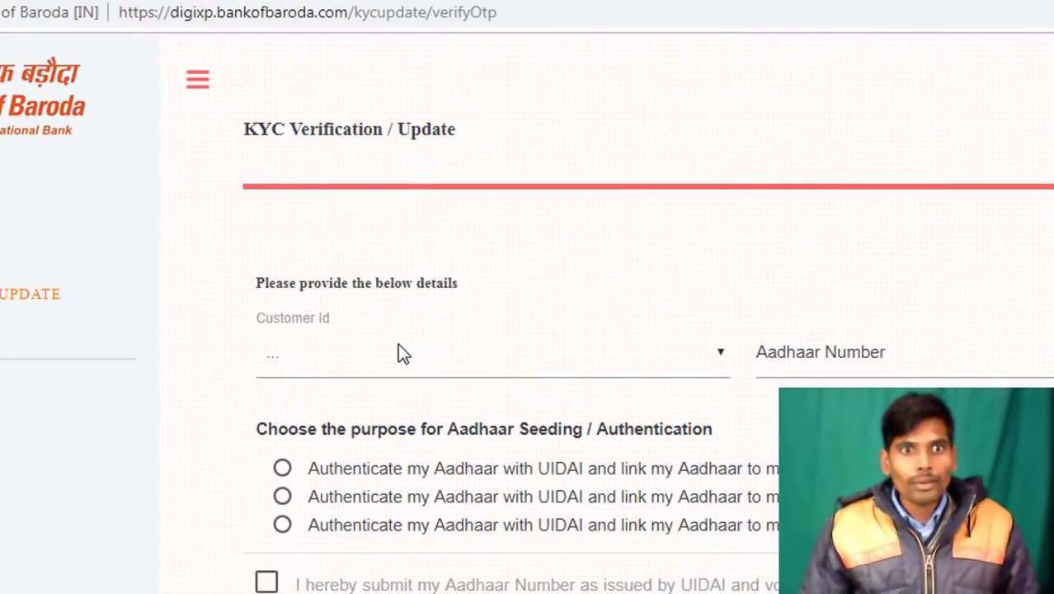
Select the account's customer ID, choose DBT and AEPS linking, accept consent, and request the Aadhaar OTP
{"action": "left_click", "coordinate": [701, 362]}
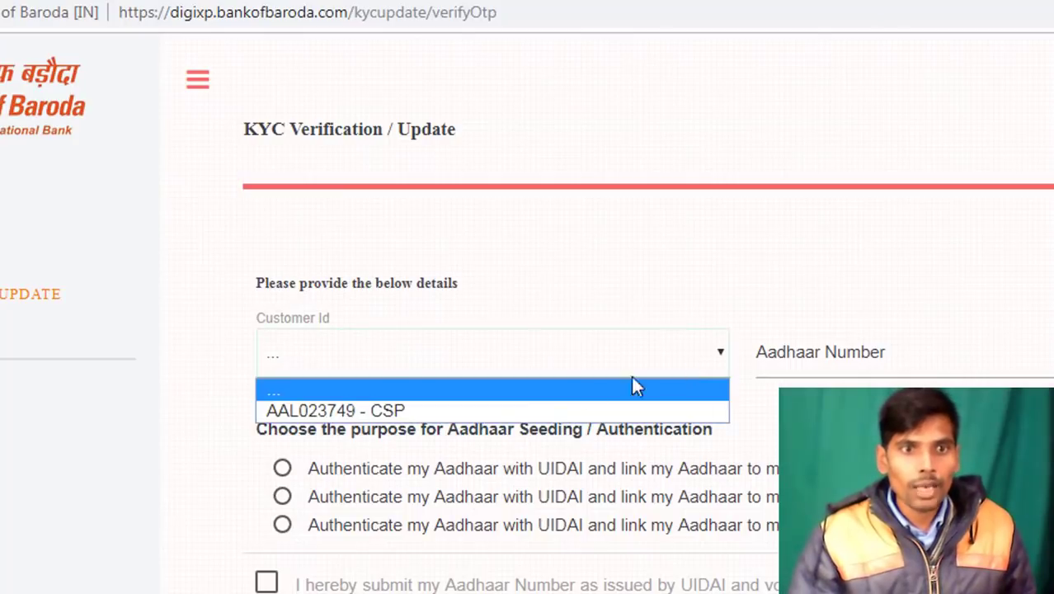
{"action": "left_click", "coordinate": [414, 411]}
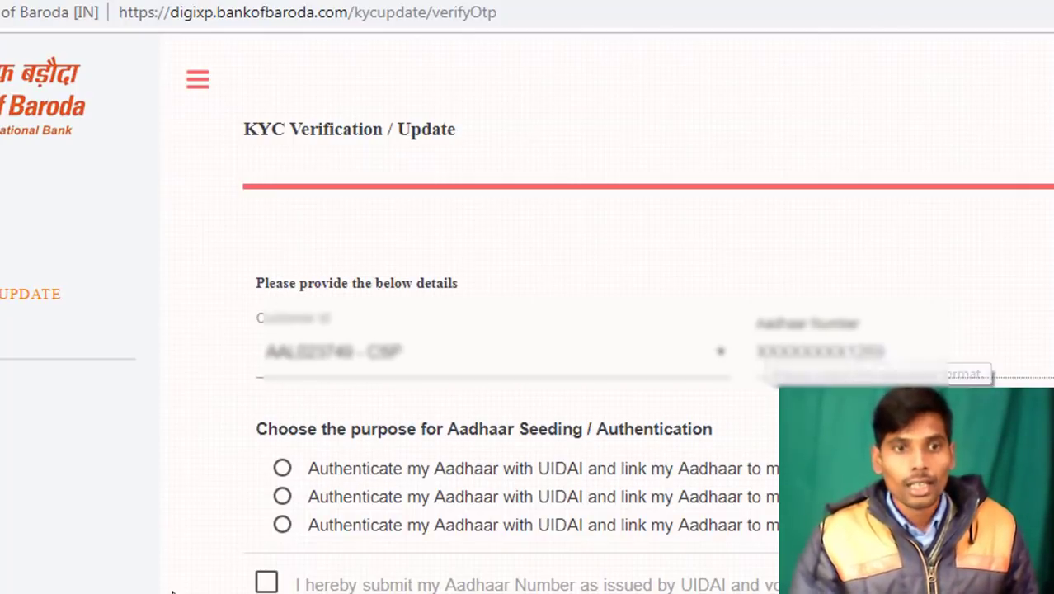
{"action": "left_click", "coordinate": [283, 497]}
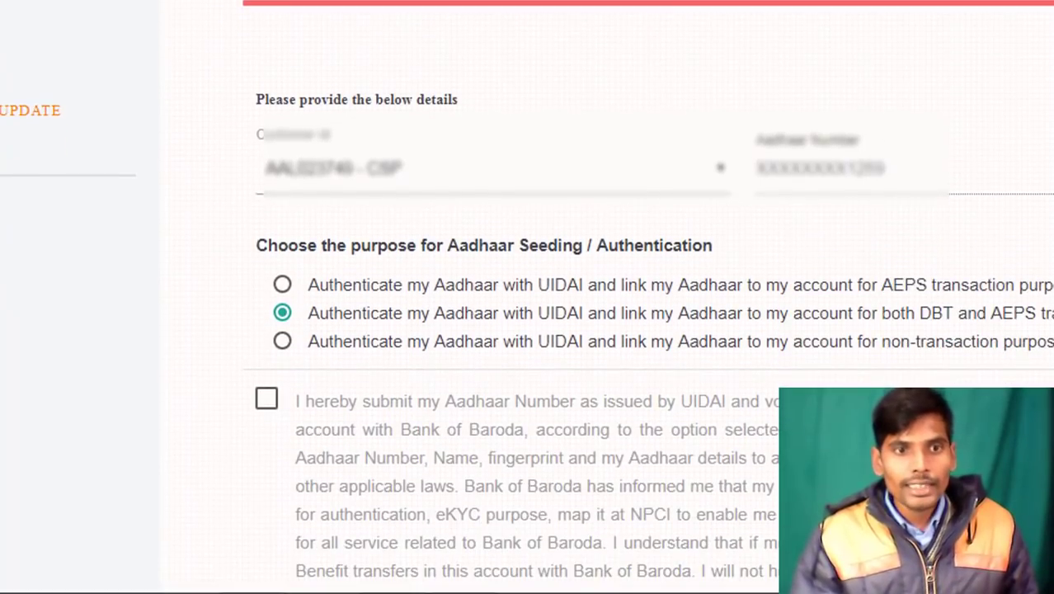
{"action": "scroll", "coordinate": [318, 278], "scroll_direction": "down", "scroll_amount": 3}
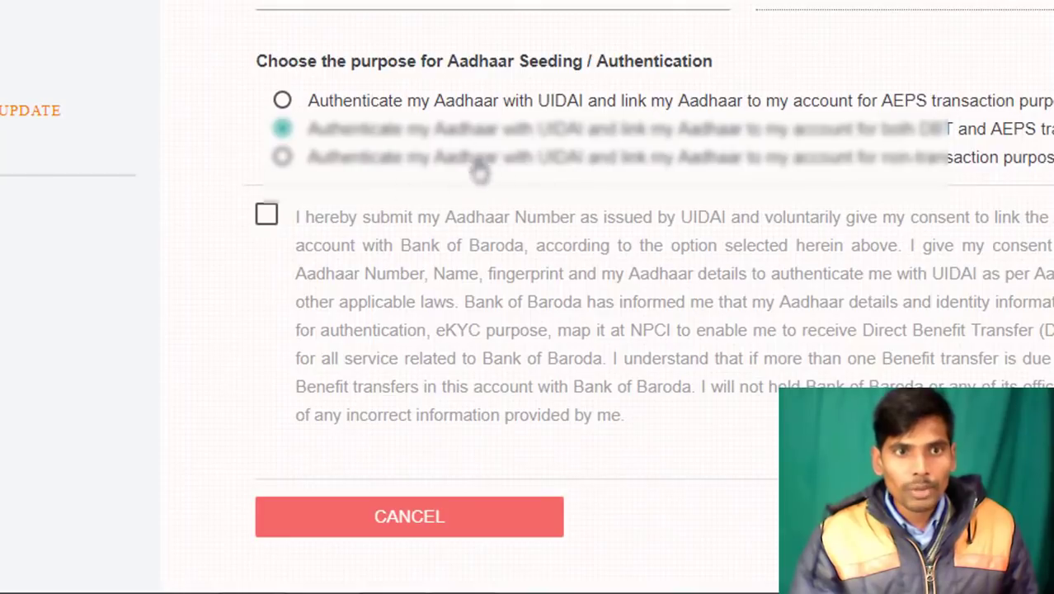
{"action": "left_click", "coordinate": [270, 219]}
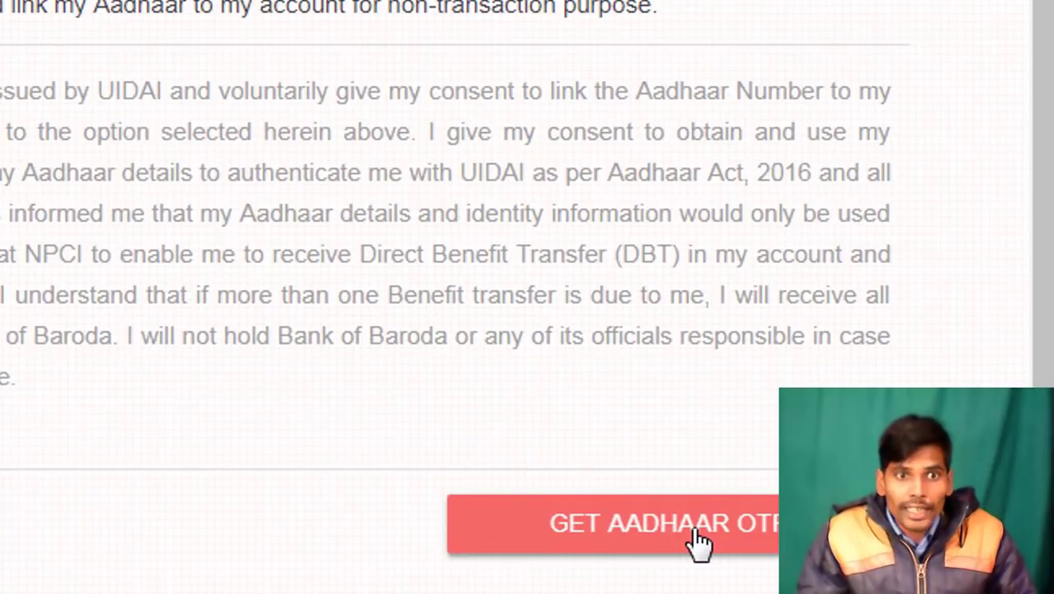
{"action": "left_click", "coordinate": [697, 532]}
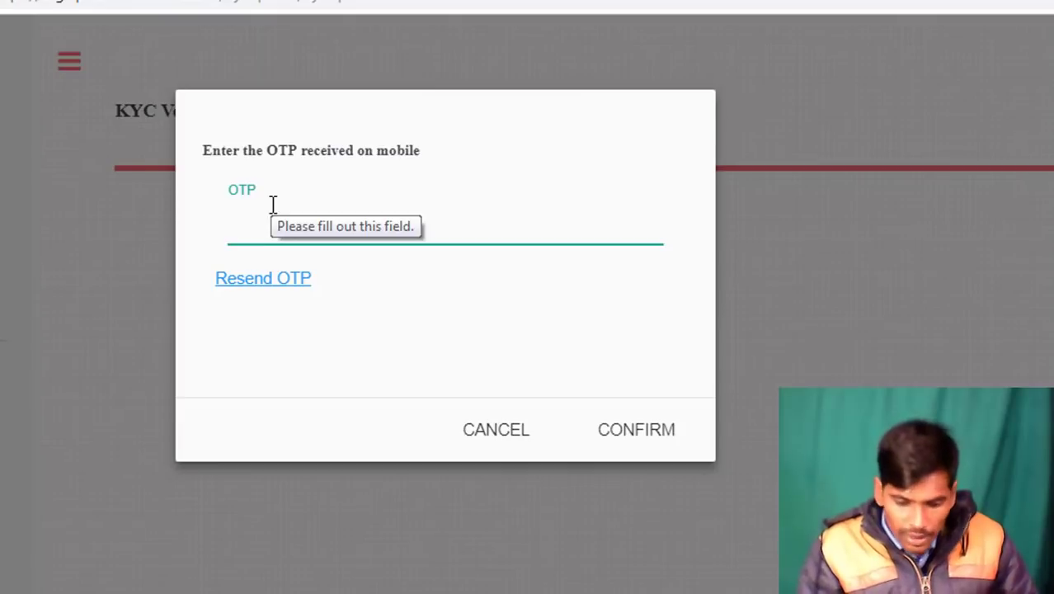
Enter the six-digit Aadhaar OTP after clearing a wrong entry, and confirm it
{"action": "type", "text": "1234"}
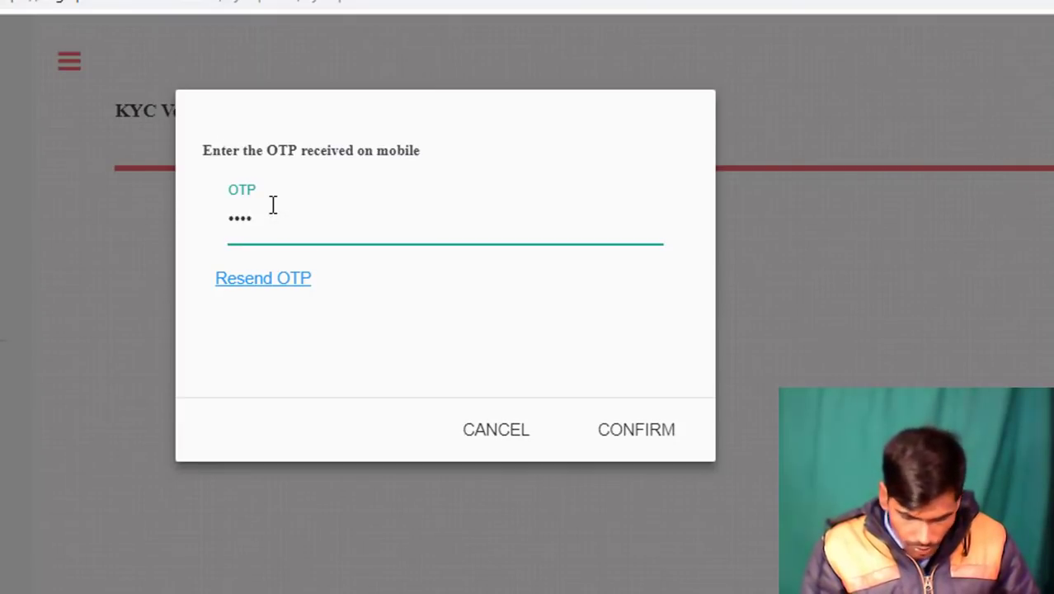
{"action": "key", "text": "BackSpace"}
{"action": "key", "text": "BackSpace"}
{"action": "key", "text": "BackSpace"}
{"action": "key", "text": "BackSpace"}
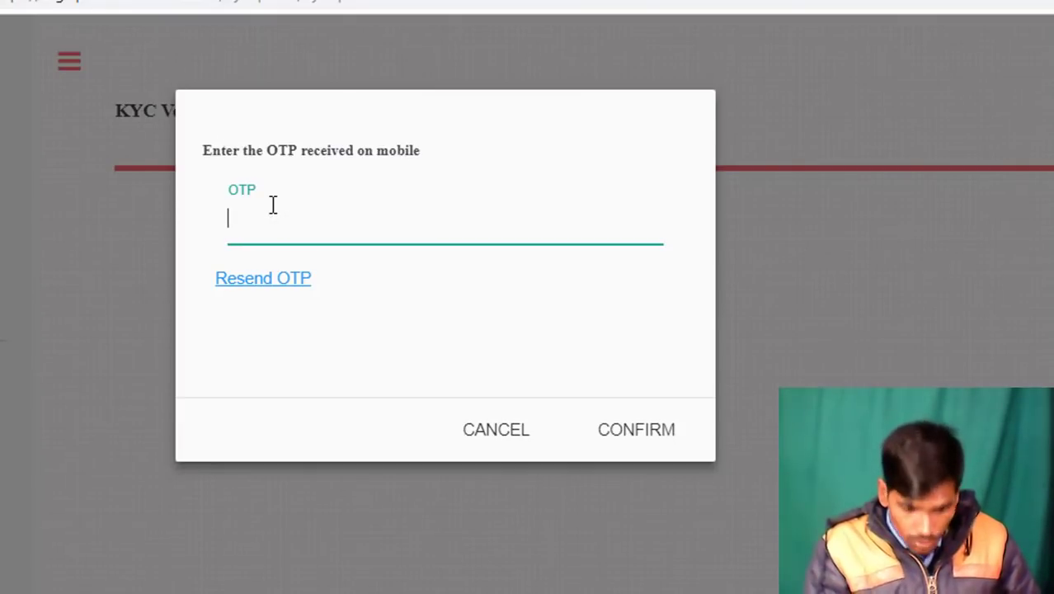
{"action": "type", "text": "1234"}
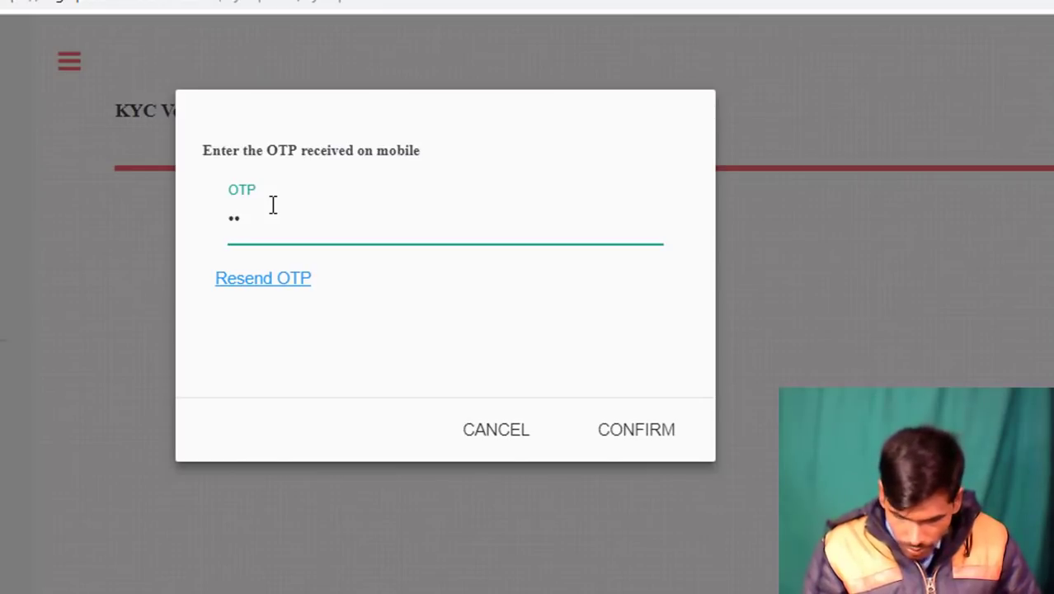
{"action": "type", "text": "56"}
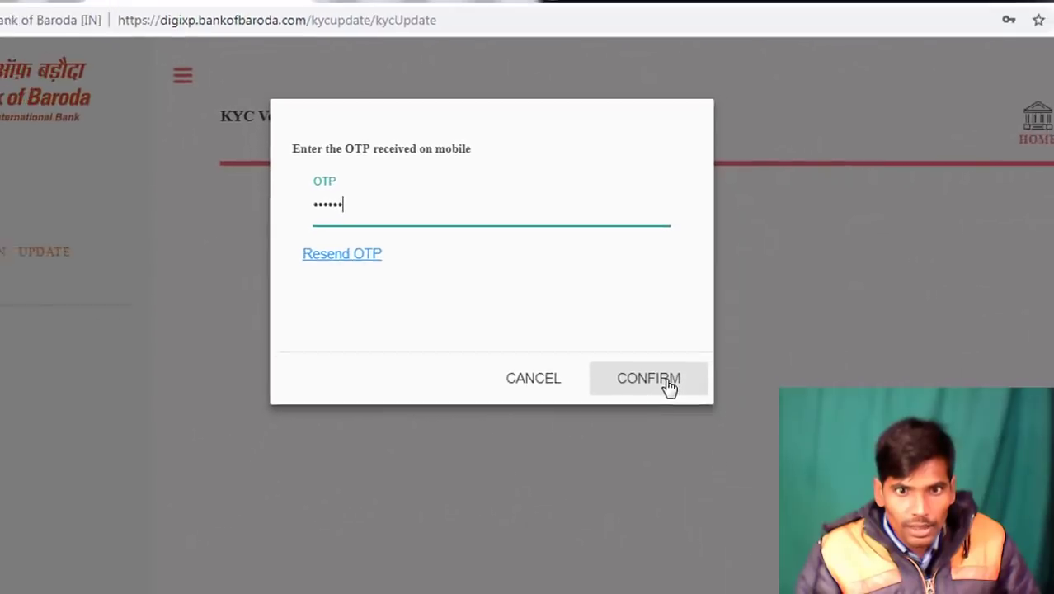
{"action": "left_click", "coordinate": [666, 382]}
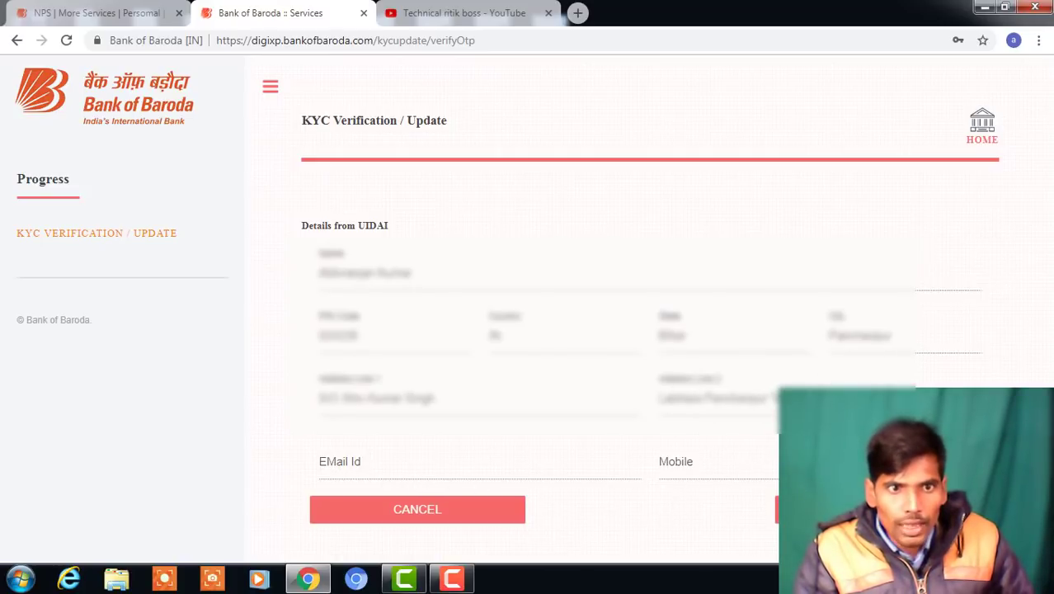
Submit the KYC update request from the Details from UIDAI page
{"action": "left_click", "coordinate": [825, 509]}
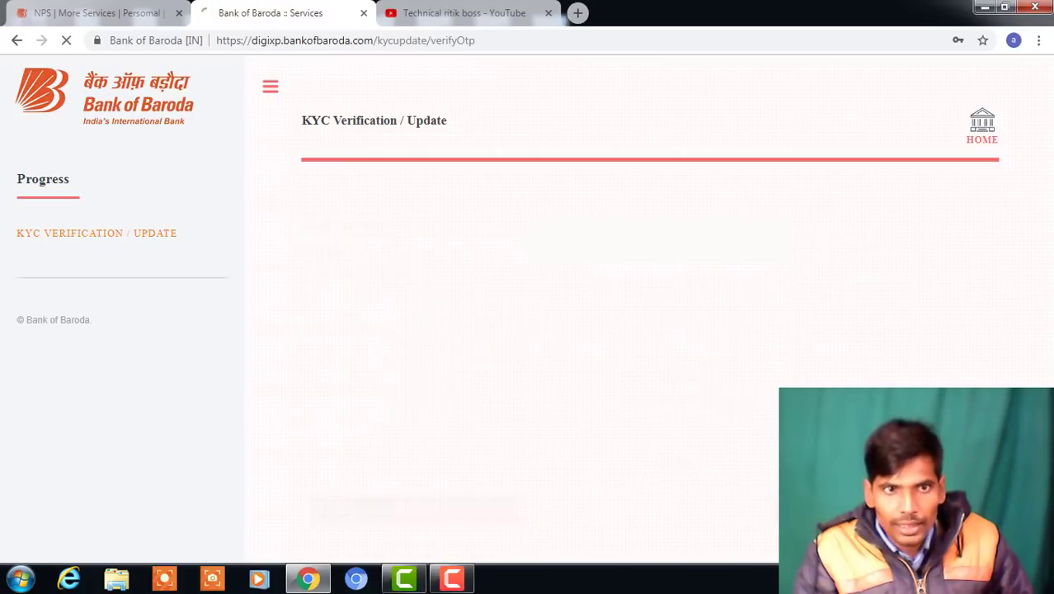